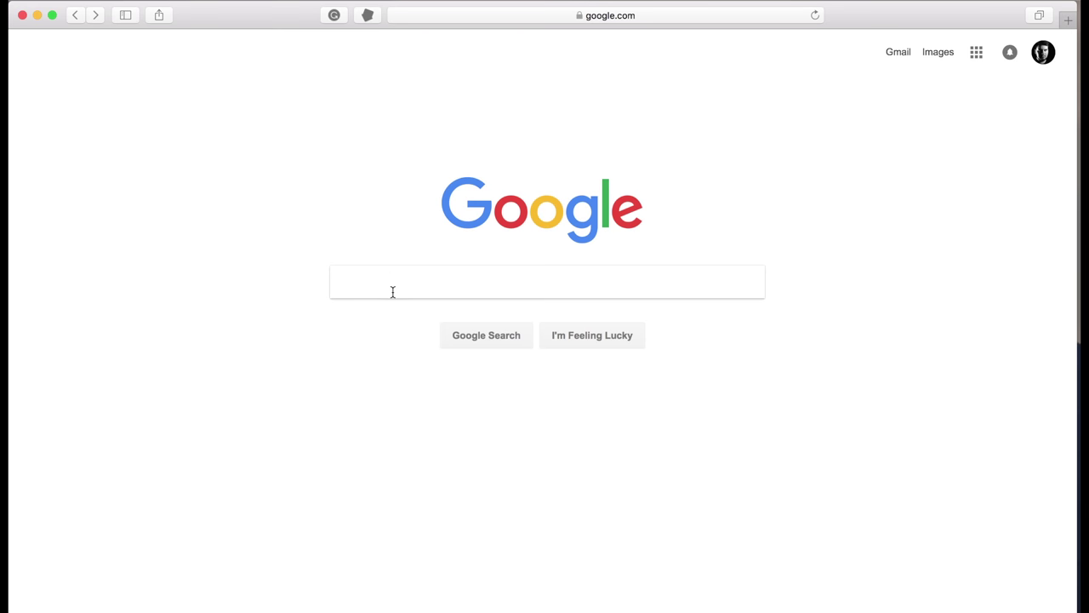
Click into the Google search box to start a web search
{"action": "left_click", "coordinate": [392, 292]}
Reach YouTube from the 'you' suggestion and scroll through the 'how to create a thumbnail' results
{"action": "type", "text": "you"}
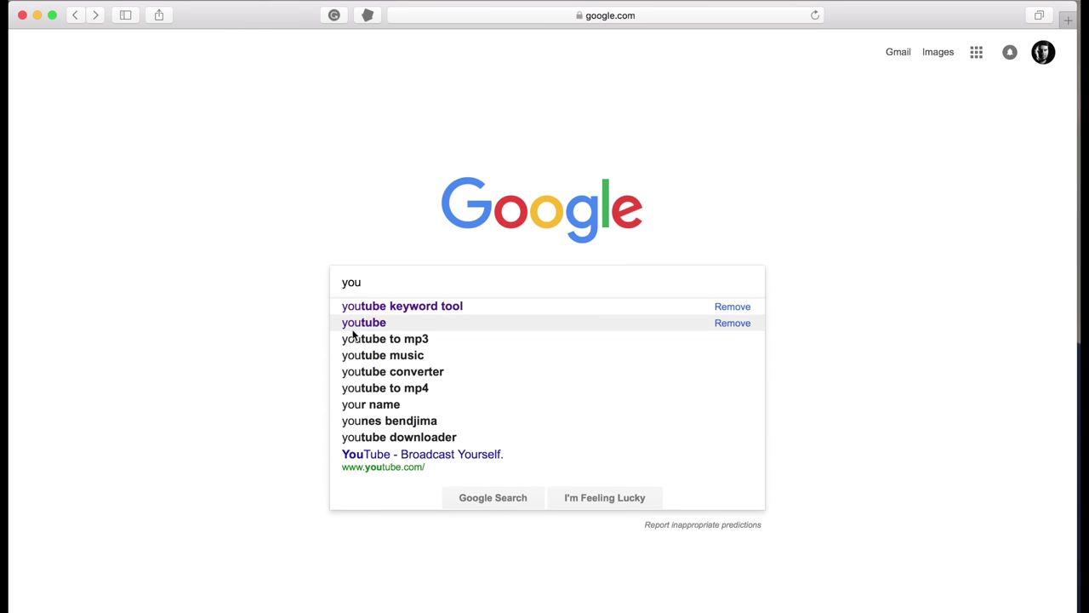
{"action": "left_click", "coordinate": [353, 328]}
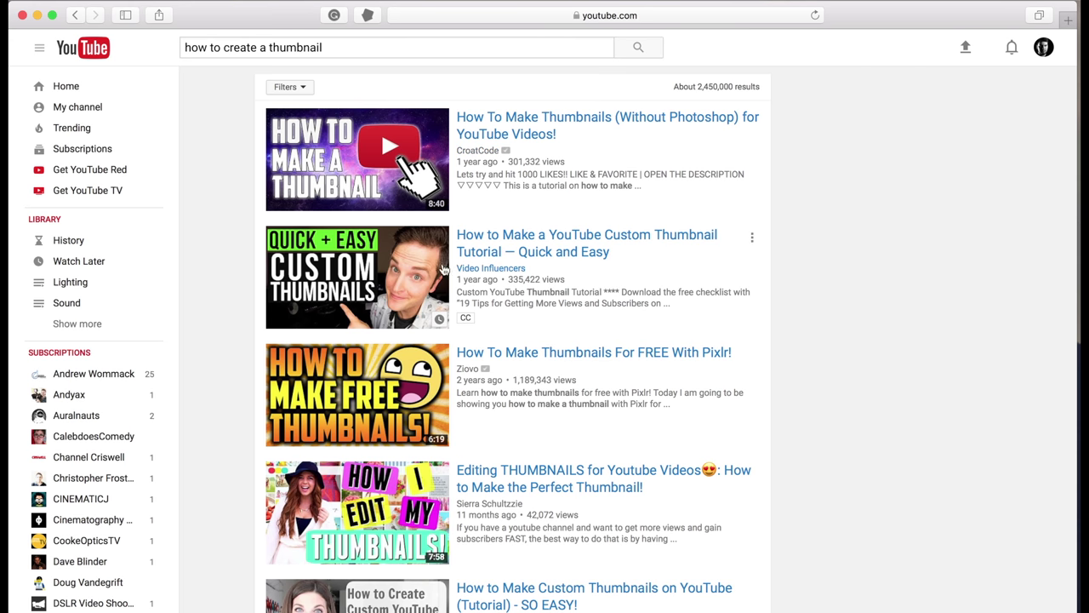
{"action": "scroll", "coordinate": [426, 438], "scroll_direction": "down", "scroll_amount": 2}
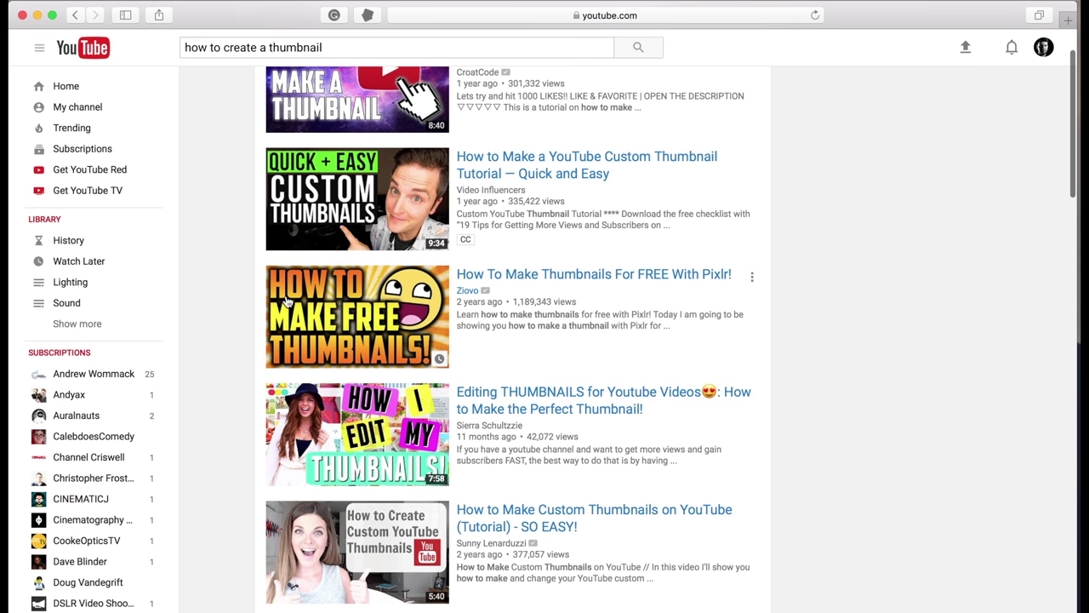
{"action": "scroll", "coordinate": [425, 368], "scroll_direction": "down", "scroll_amount": 3}
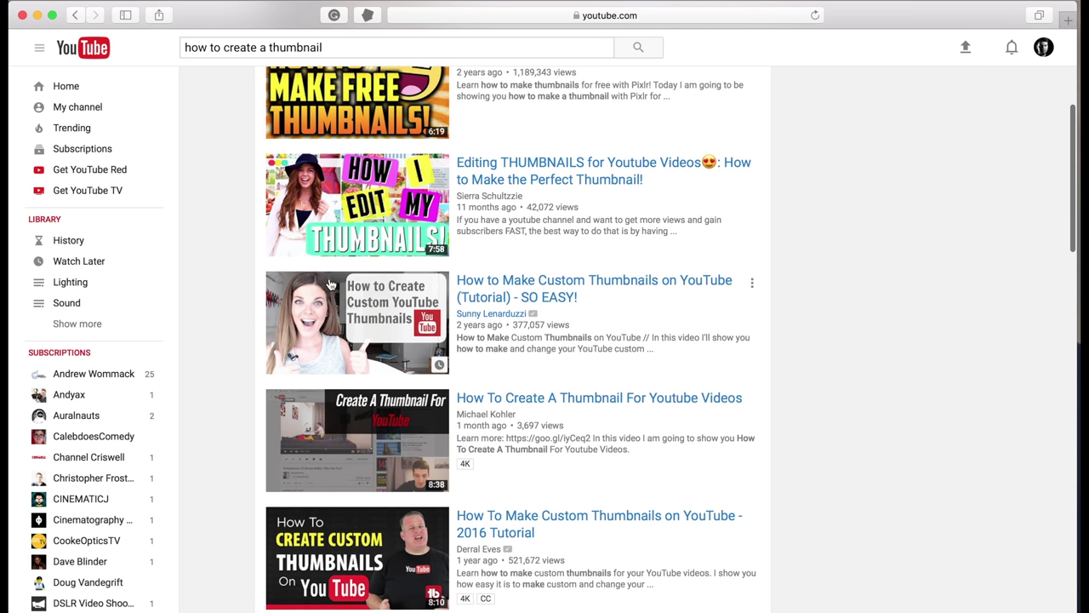
{"action": "scroll", "coordinate": [494, 323], "scroll_direction": "up", "scroll_amount": 5}
{"action": "scroll", "coordinate": [462, 452], "scroll_direction": "down", "scroll_amount": 3}
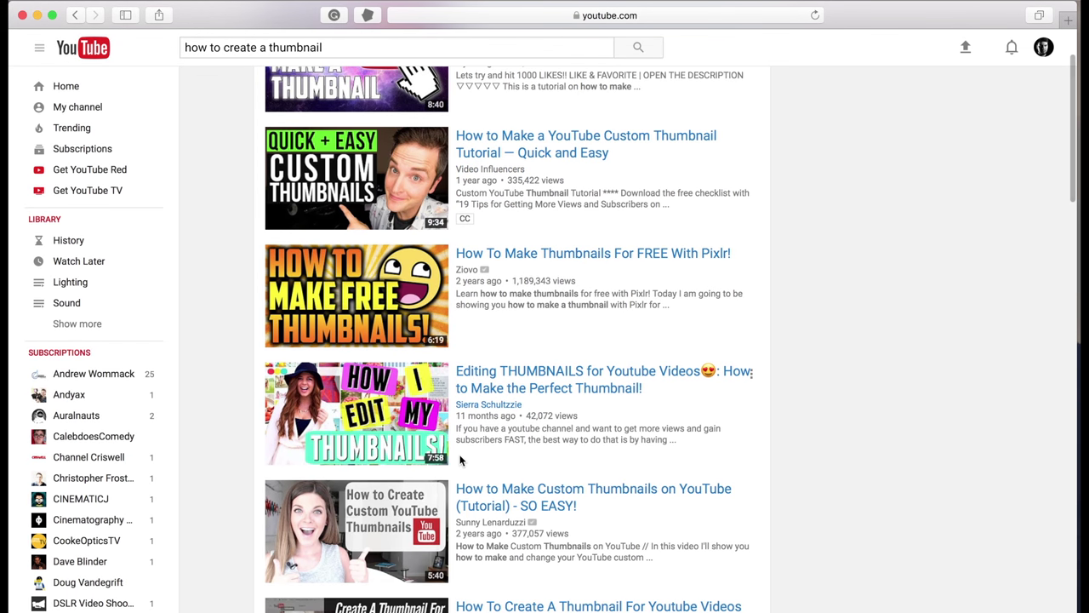
{"action": "scroll", "coordinate": [460, 460], "scroll_direction": "down", "scroll_amount": 8}
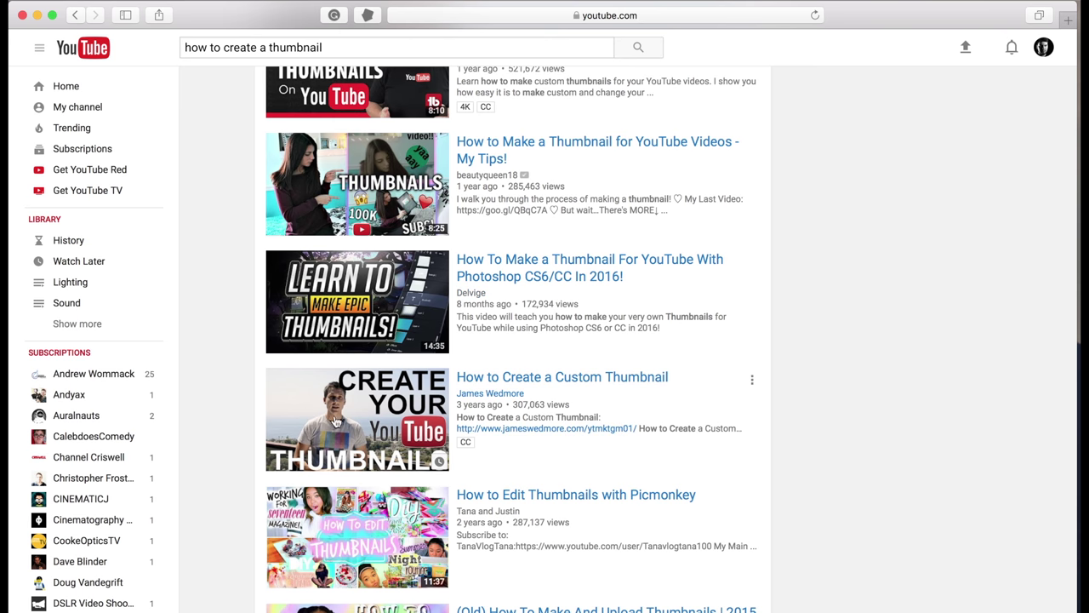
{"action": "scroll", "coordinate": [405, 306], "scroll_direction": "down", "scroll_amount": 2}
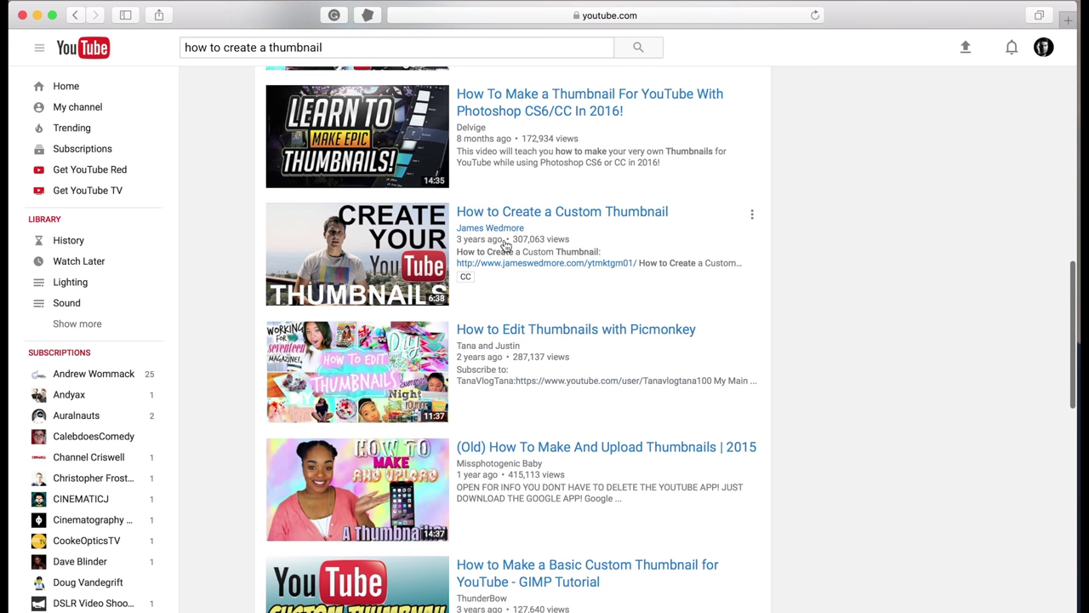
{"action": "scroll", "coordinate": [340, 400], "scroll_direction": "down", "scroll_amount": 1}
{"action": "scroll", "coordinate": [340, 400], "scroll_direction": "down", "scroll_amount": 2}
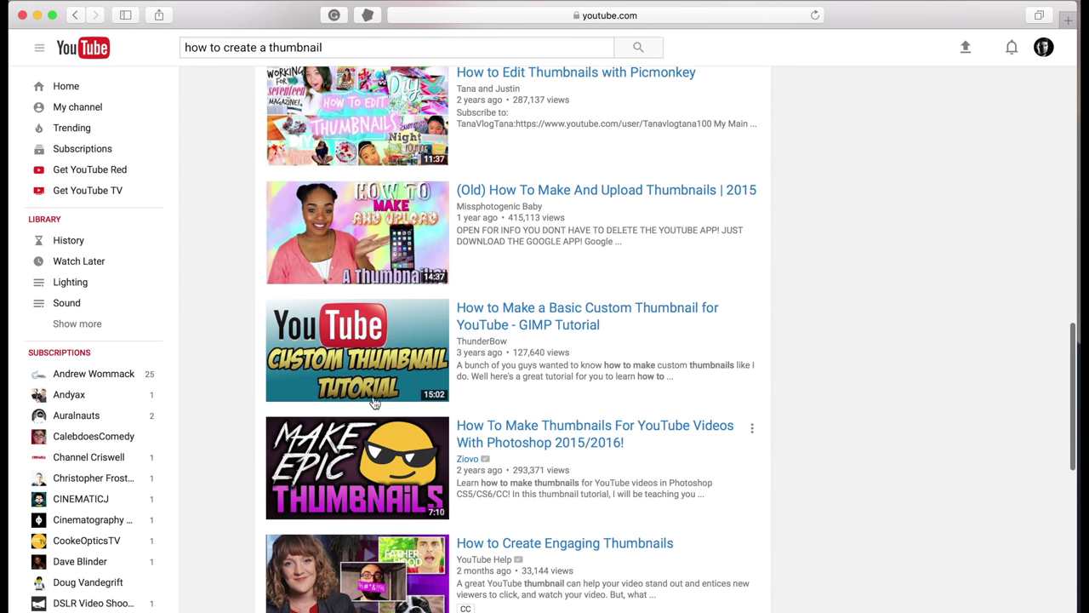
{"action": "scroll", "coordinate": [366, 442], "scroll_direction": "down", "scroll_amount": 1}
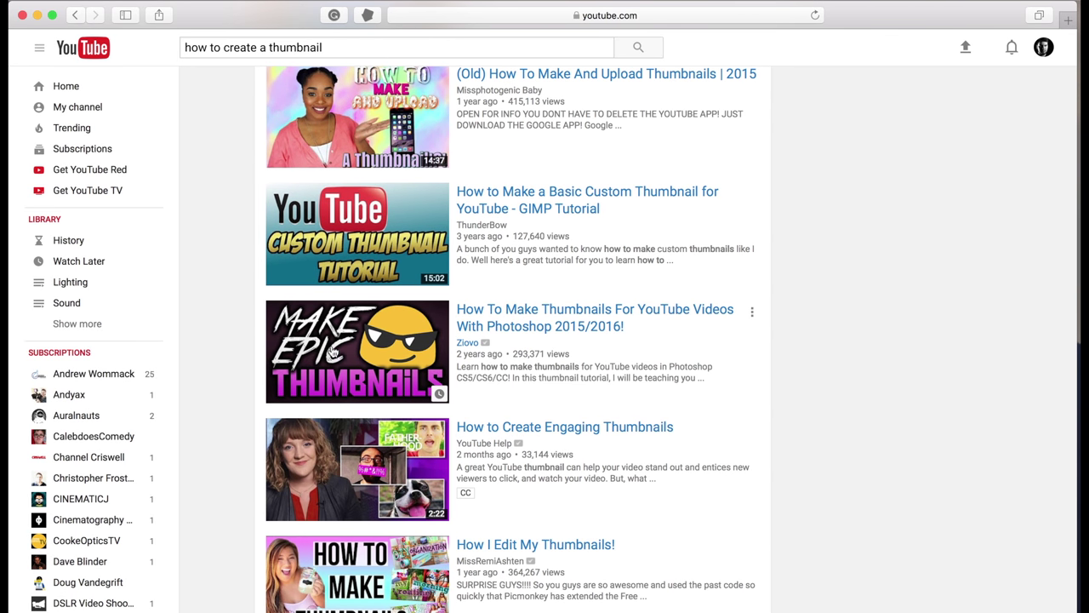
{"action": "scroll", "coordinate": [315, 533], "scroll_direction": "down", "scroll_amount": 2}
{"action": "scroll", "coordinate": [314, 532], "scroll_direction": "down", "scroll_amount": 2}
{"action": "scroll", "coordinate": [314, 532], "scroll_direction": "down", "scroll_amount": 4}
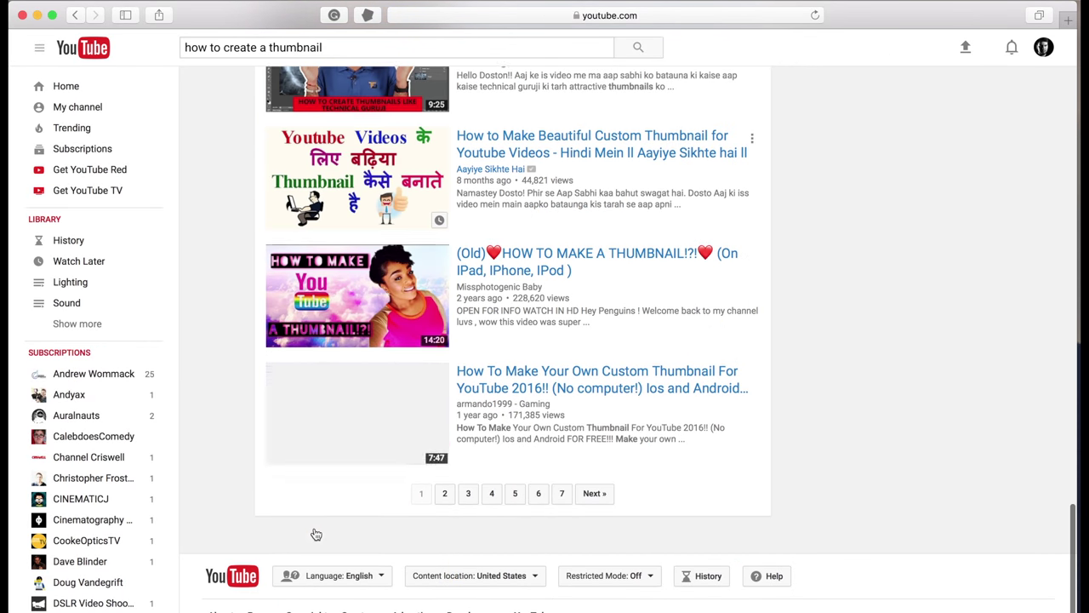
{"action": "scroll", "coordinate": [314, 533], "scroll_direction": "up", "scroll_amount": 20}
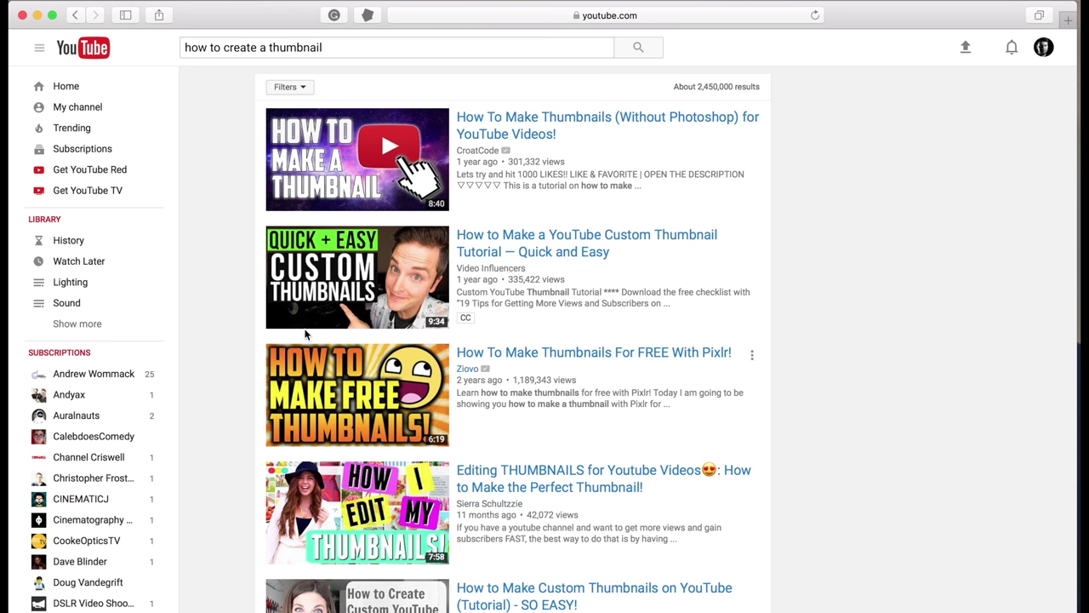
{"action": "scroll", "coordinate": [378, 331], "scroll_direction": "down", "scroll_amount": 5}
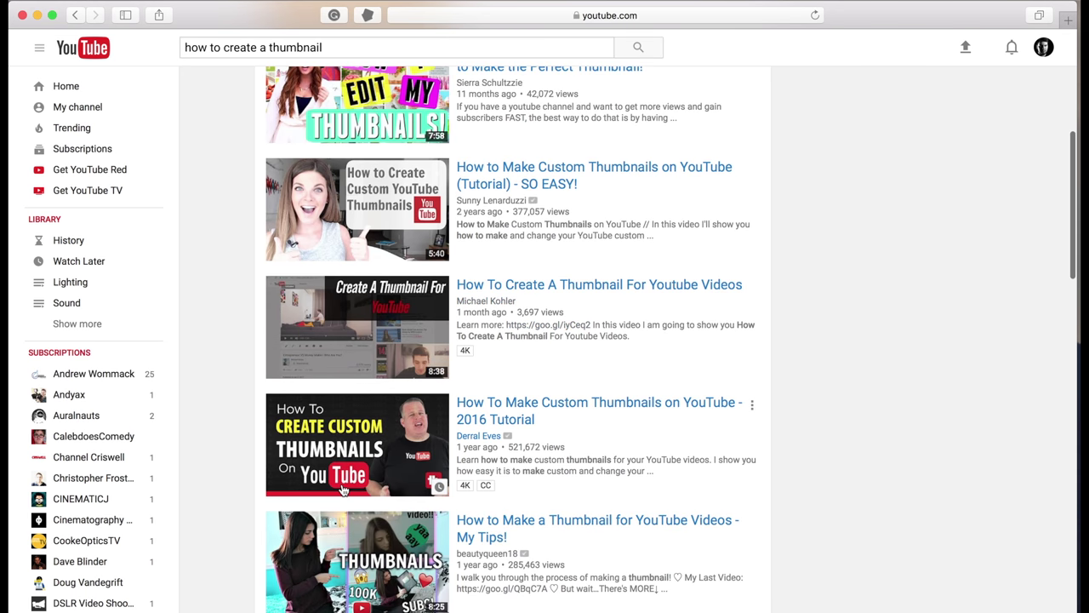
{"action": "scroll", "coordinate": [343, 490], "scroll_direction": "up", "scroll_amount": 2}
{"action": "scroll", "coordinate": [343, 490], "scroll_direction": "up", "scroll_amount": 4}
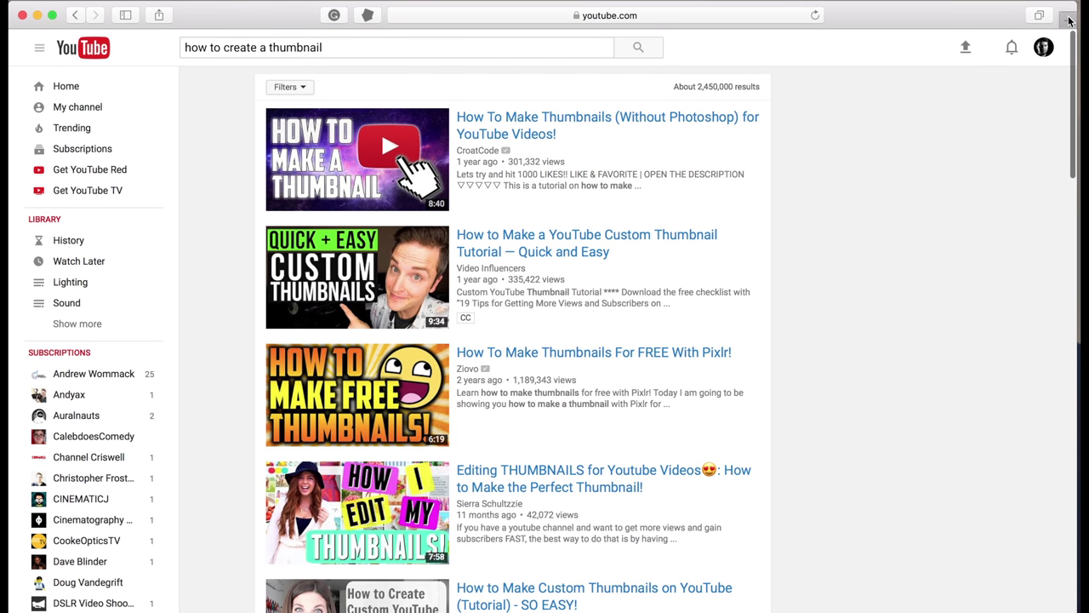
Open Canva in a new tab and browse all design types for a YouTube thumbnail
{"action": "left_click", "coordinate": [1069, 17]}
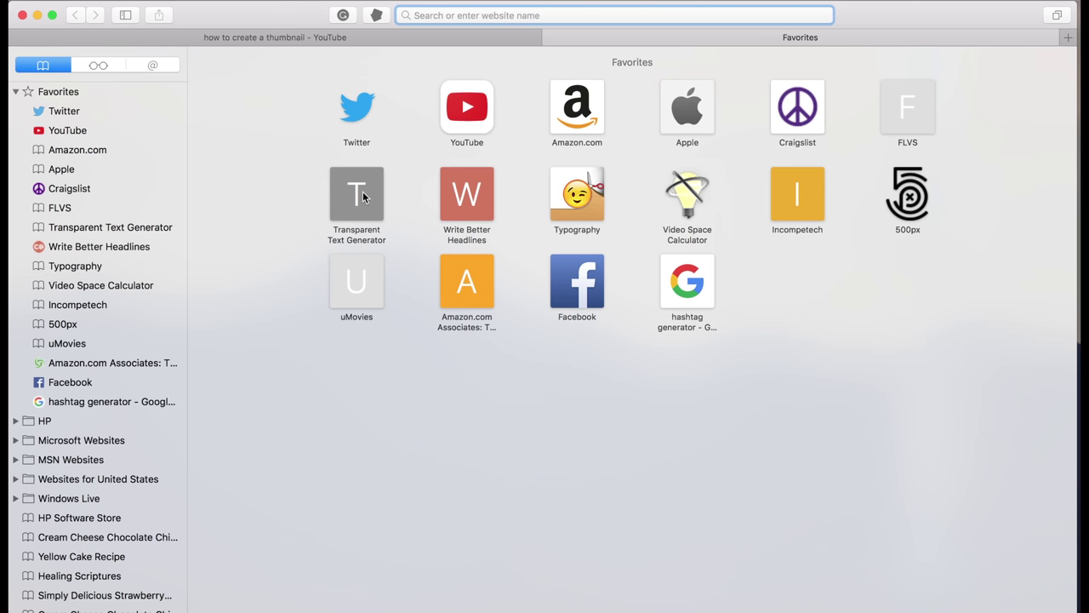
{"action": "type", "text": "canva.com — Canva"}
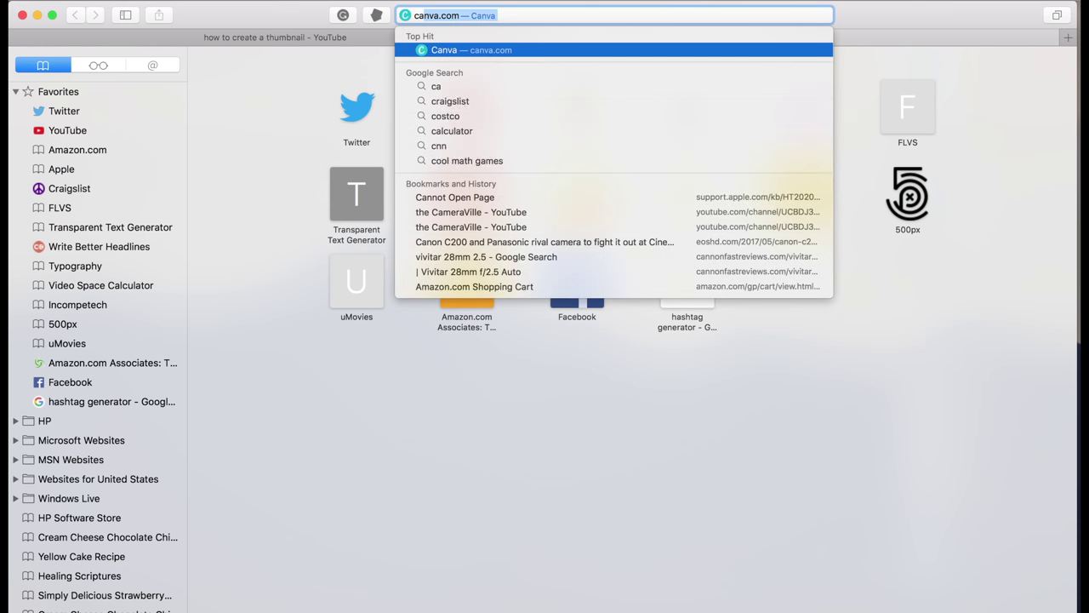
{"action": "key", "text": "Return"}
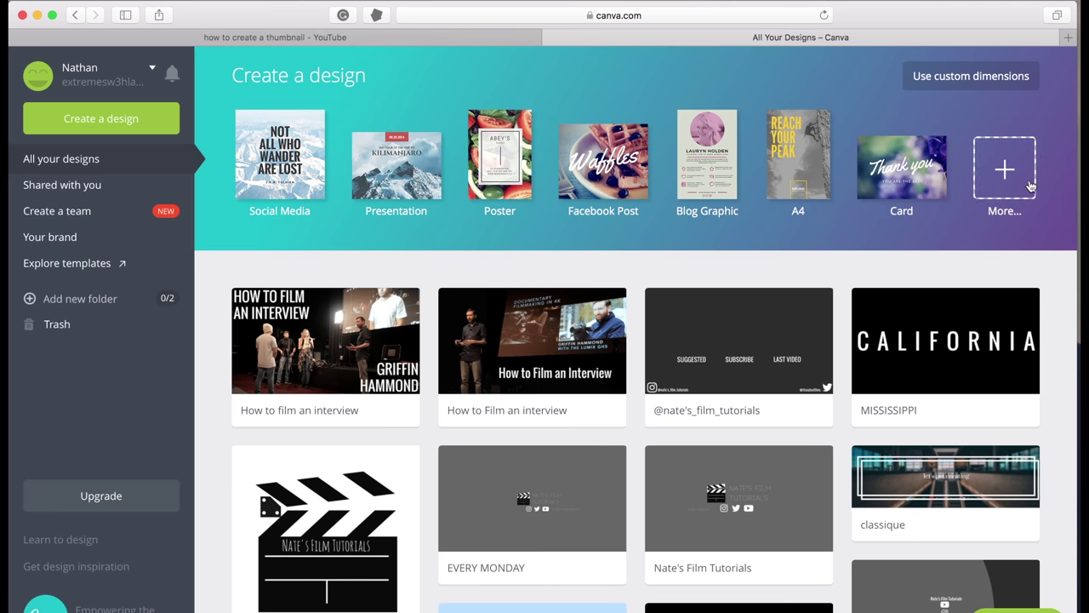
{"action": "left_click", "coordinate": [1005, 175]}
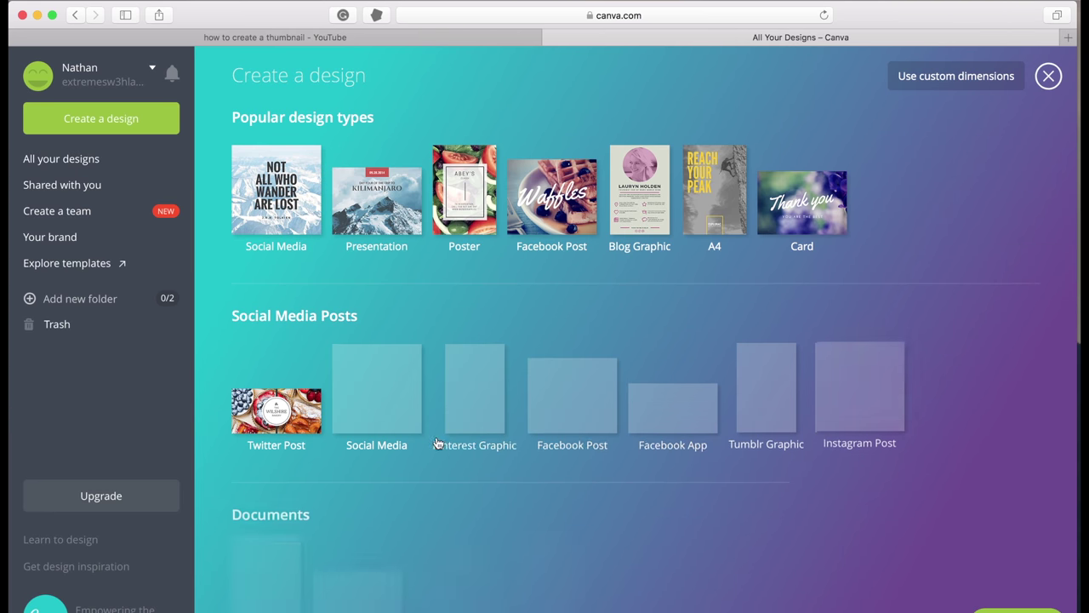
{"action": "scroll", "coordinate": [417, 521], "scroll_direction": "down", "scroll_amount": 5}
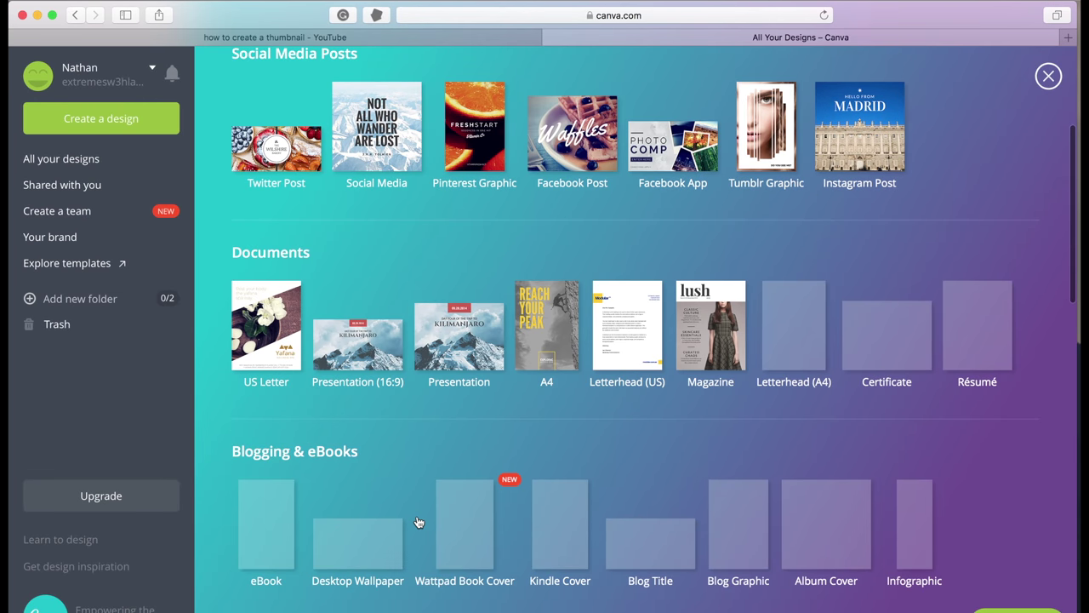
{"action": "scroll", "coordinate": [417, 521], "scroll_direction": "down", "scroll_amount": 5}
{"action": "scroll", "coordinate": [417, 514], "scroll_direction": "down", "scroll_amount": 6}
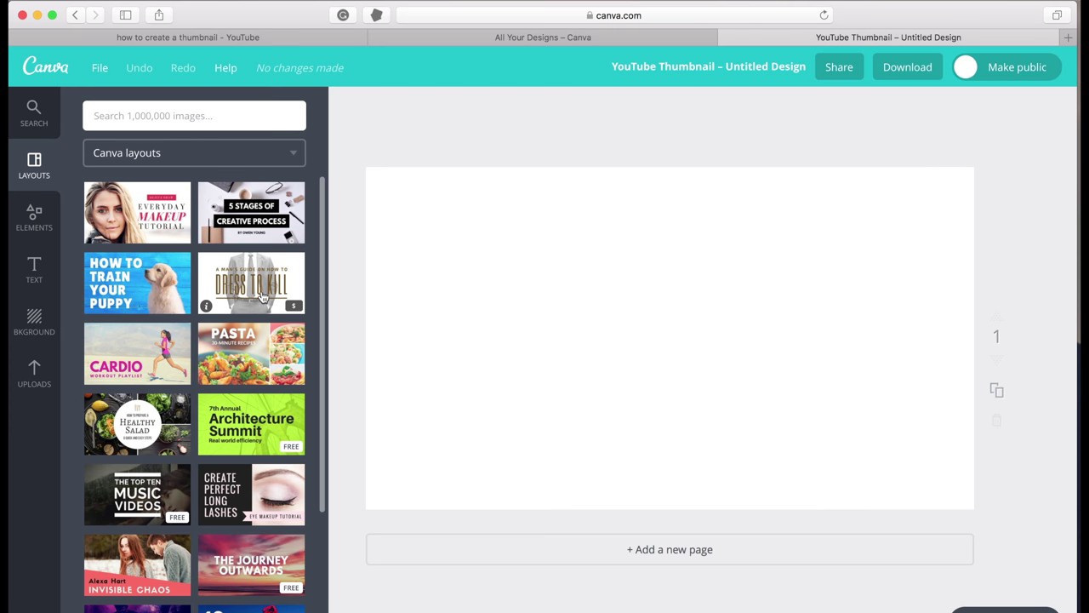
Apply the Healthy Salad layout, swap to How to Train Your Puppy, and place an uploaded photo
{"action": "left_click", "coordinate": [137, 422]}
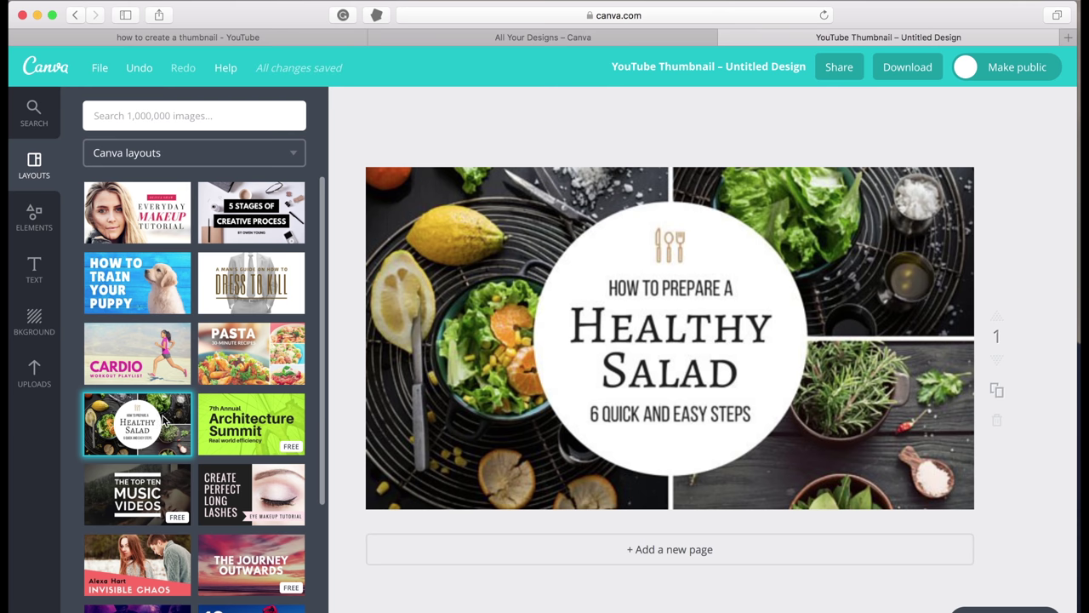
{"action": "left_click", "coordinate": [128, 293]}
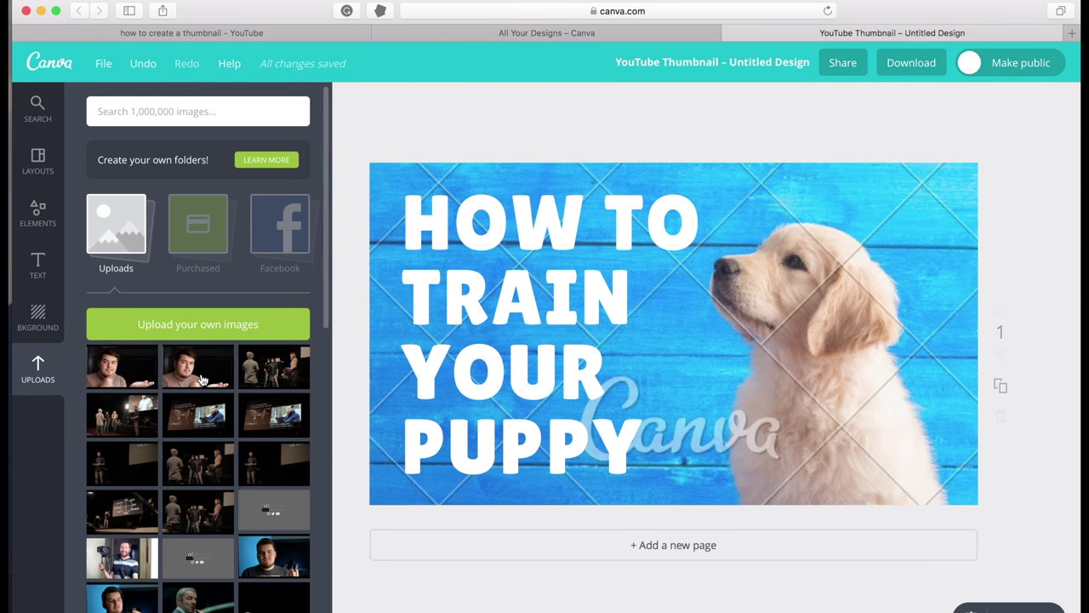
{"action": "left_click", "coordinate": [202, 377]}
Try several uploaded photos on the design, deleting the rejects and the puppy layout
{"action": "key", "text": "Delete"}
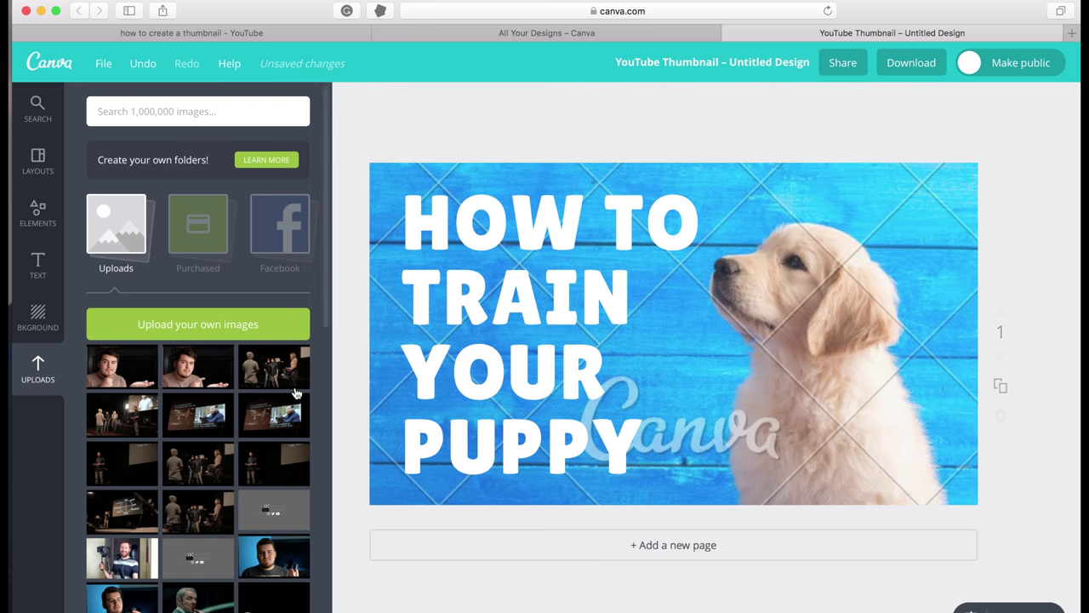
{"action": "left_click", "coordinate": [120, 384]}
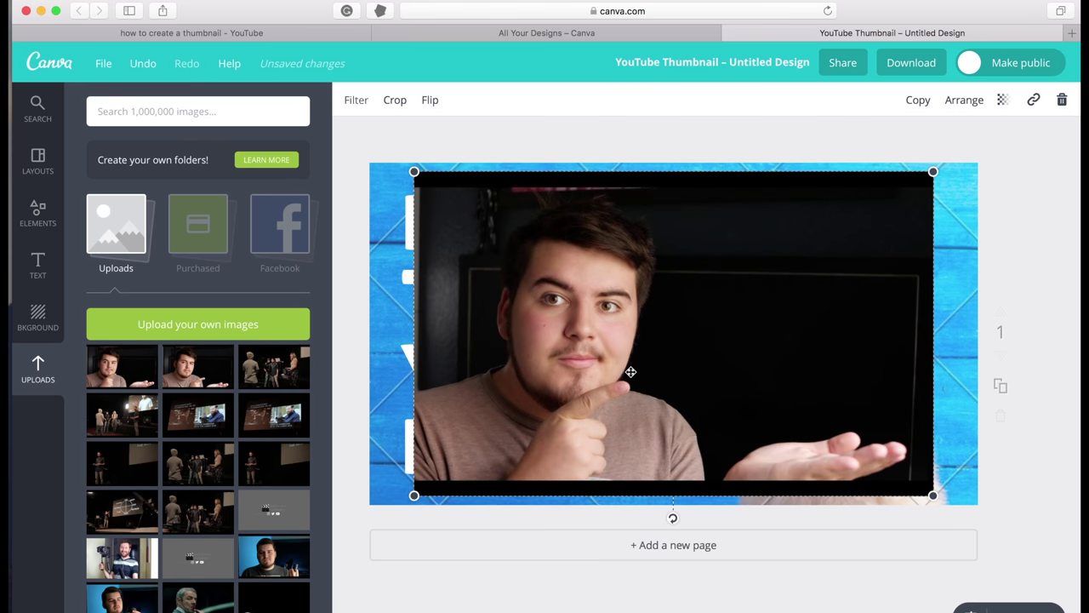
{"action": "key", "text": "Delete"}
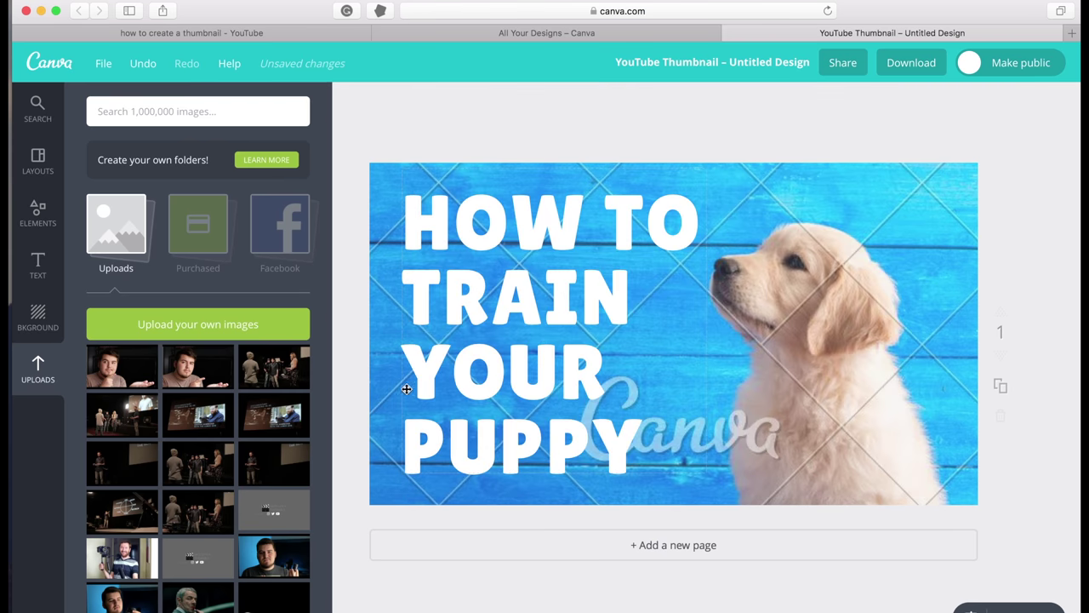
{"action": "left_click", "coordinate": [195, 371]}
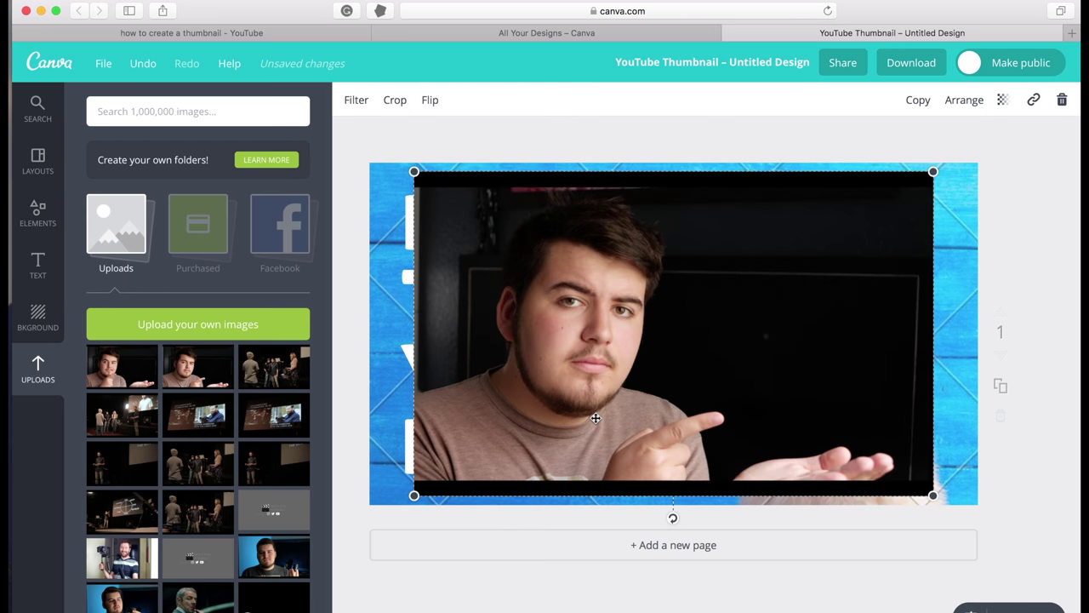
{"action": "key", "text": "Delete"}
{"action": "left_click", "coordinate": [142, 384]}
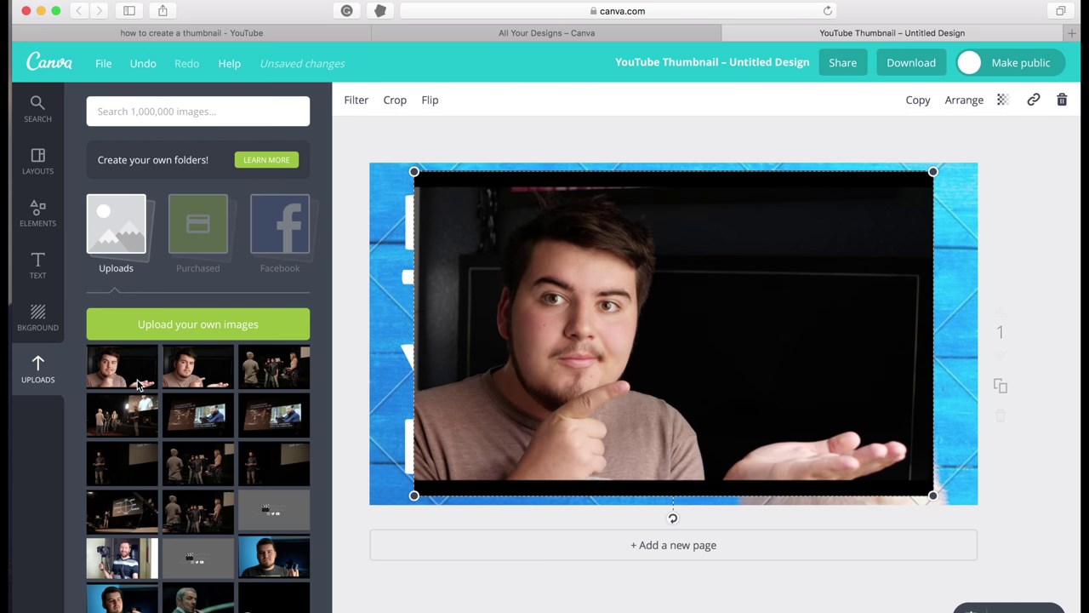
{"action": "key", "text": "Delete"}
{"action": "key", "text": "Delete"}
Place the hand-on-chin photo to fill the page and add the red YouTube logo
{"action": "left_click_drag", "start_coordinate": [122, 366], "coordinate": [544, 414]}
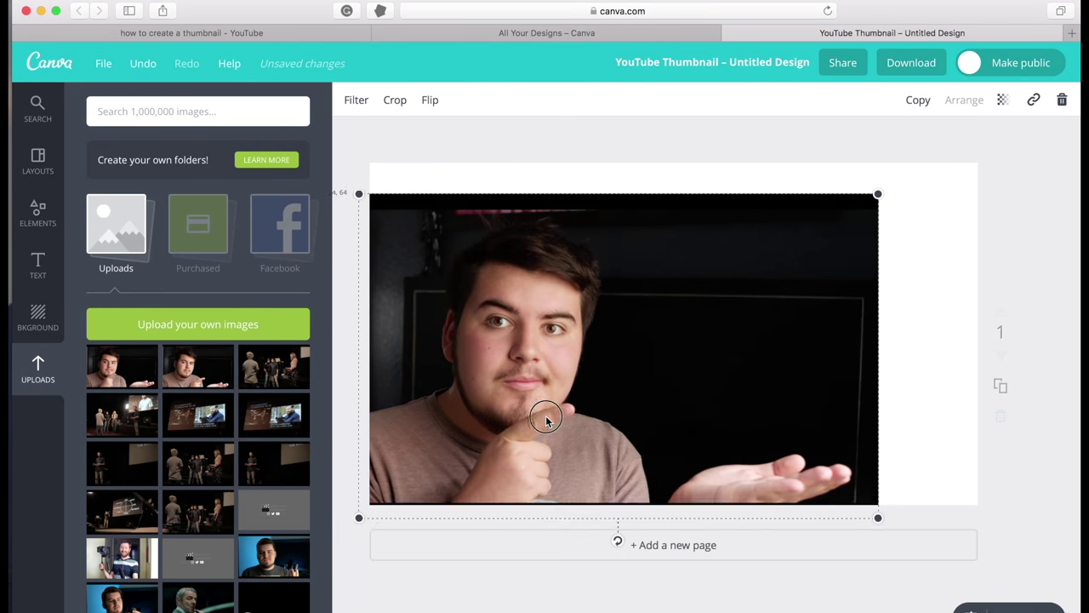
{"action": "left_click_drag", "start_coordinate": [878, 195], "coordinate": [951, 175]}
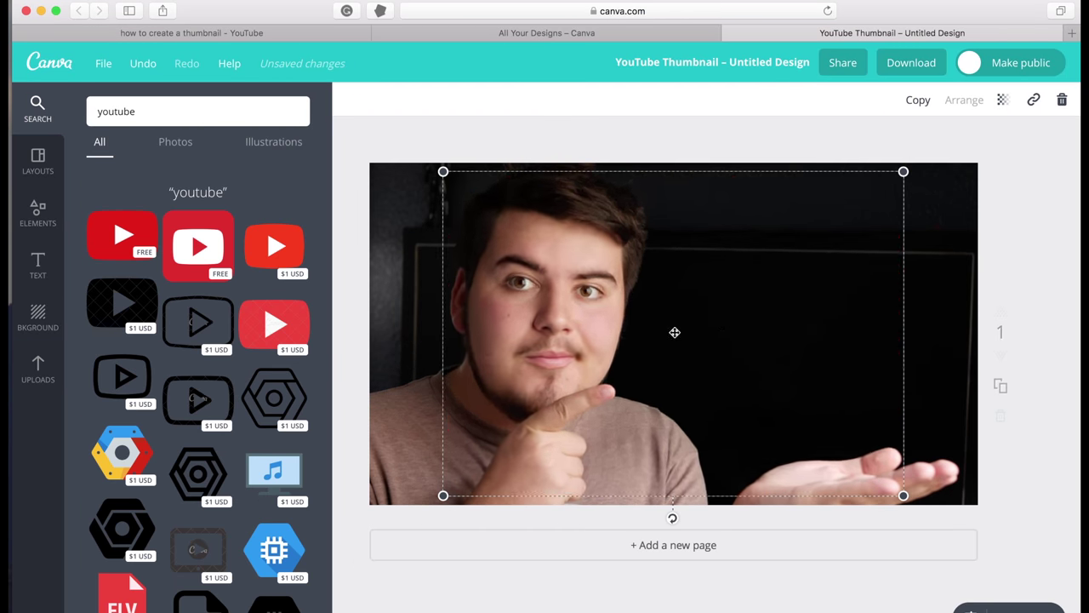
{"action": "left_click", "coordinate": [122, 234]}
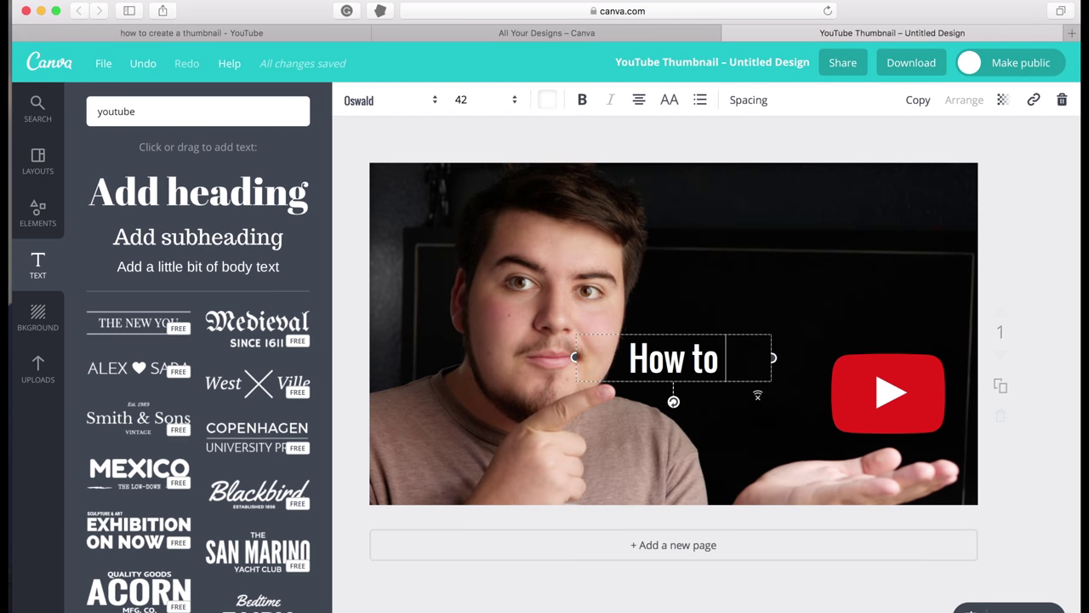
Type 'Make' into the heading, trying all-caps before keeping mixed case
{"action": "type", "text": "Make a Thumbnail for"}
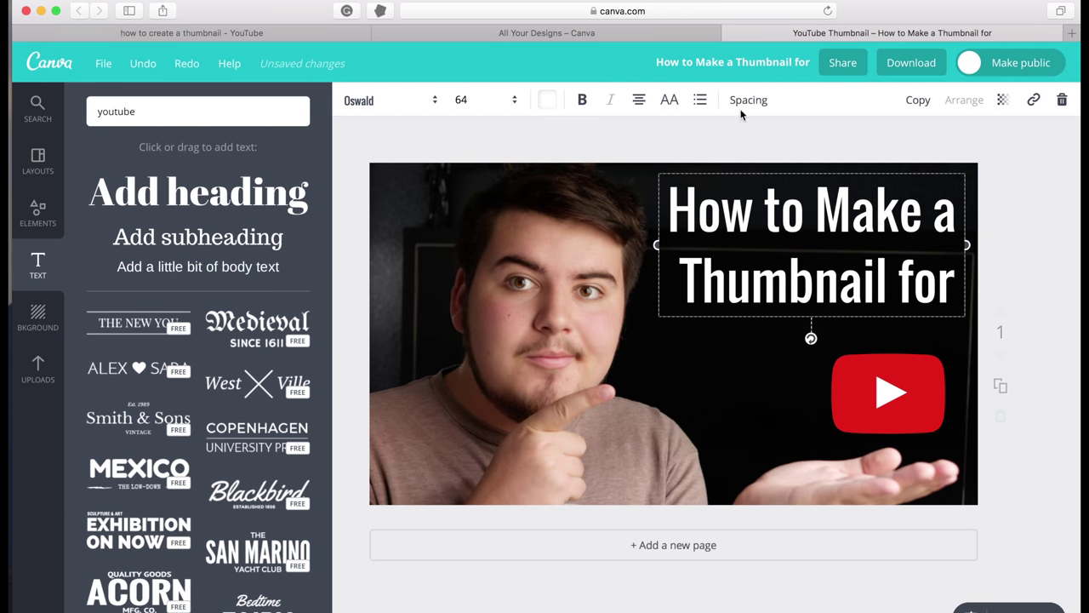
{"action": "left_click", "coordinate": [672, 100]}
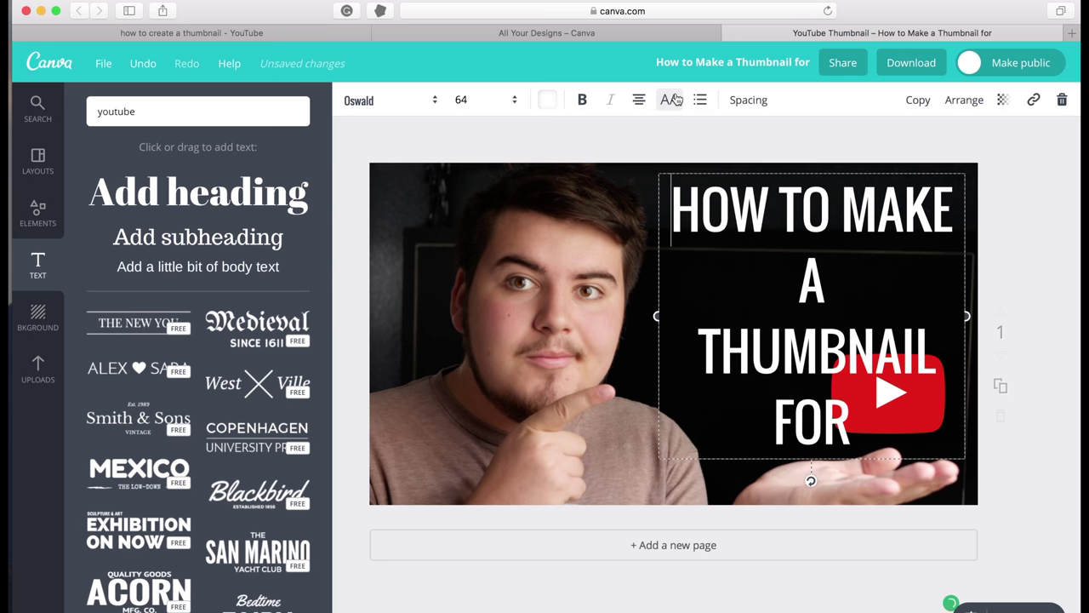
{"action": "left_click", "coordinate": [671, 100]}
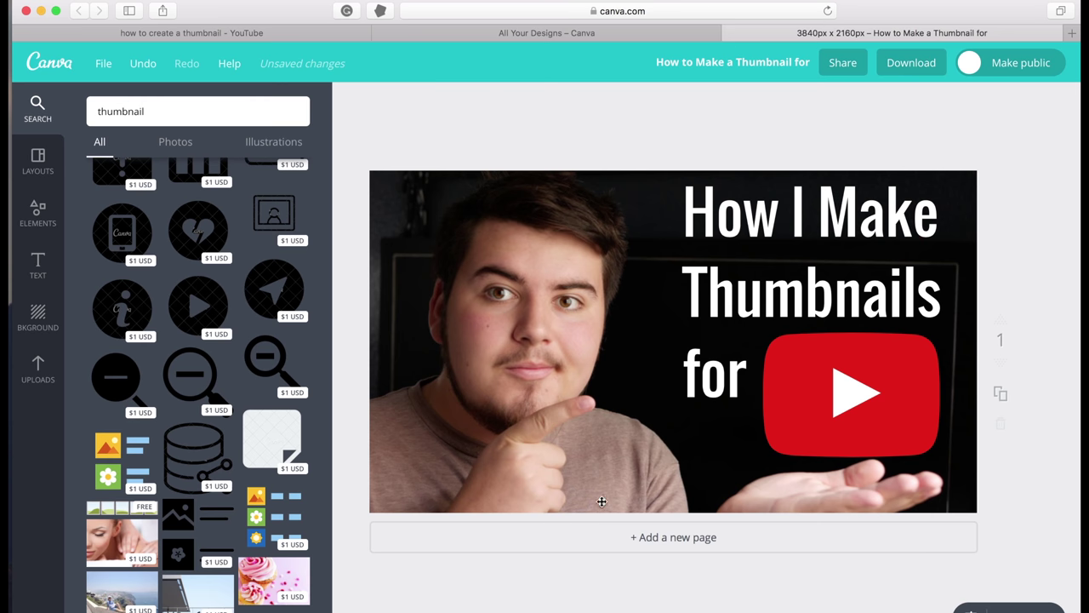
{"action": "left_click", "coordinate": [607, 443]}
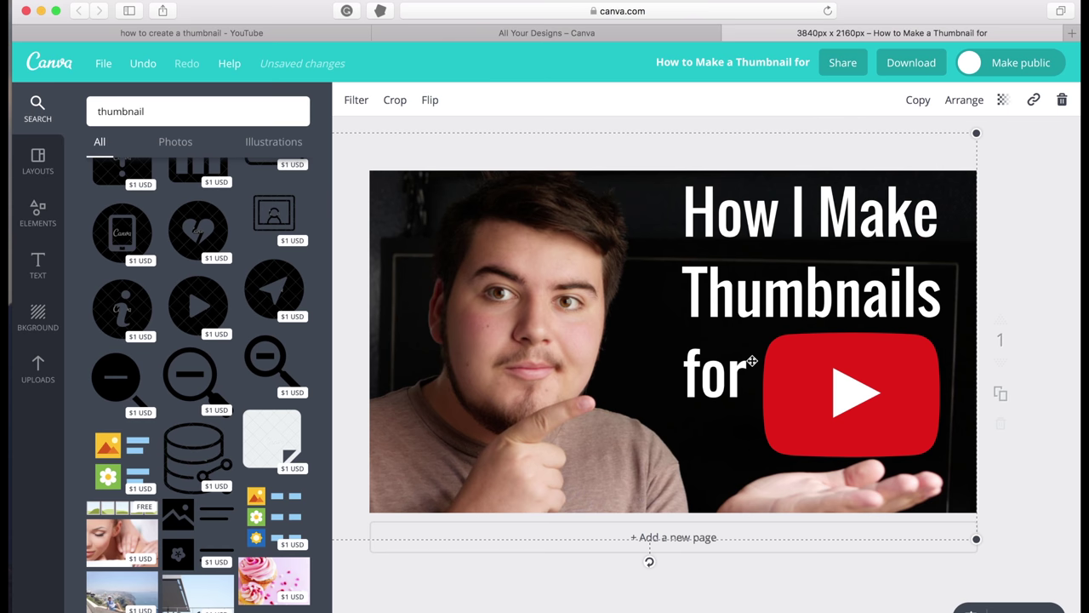
Raise the presenter photo's contrast to +30 and saturation to +9 with the filter adjustments
{"action": "left_click", "coordinate": [356, 102]}
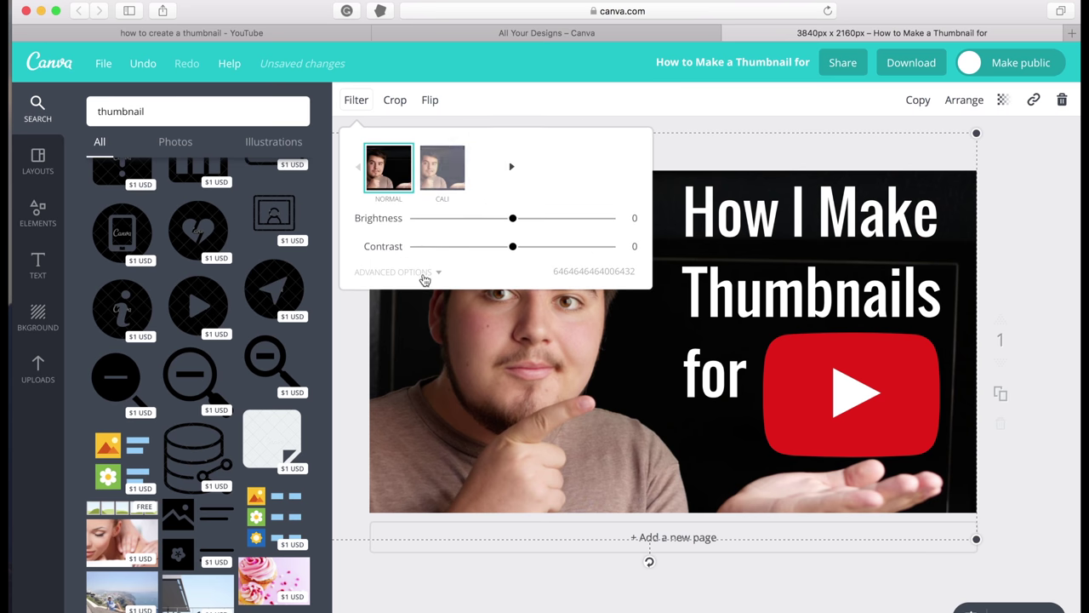
{"action": "left_click_drag", "start_coordinate": [513, 246], "coordinate": [522, 283]}
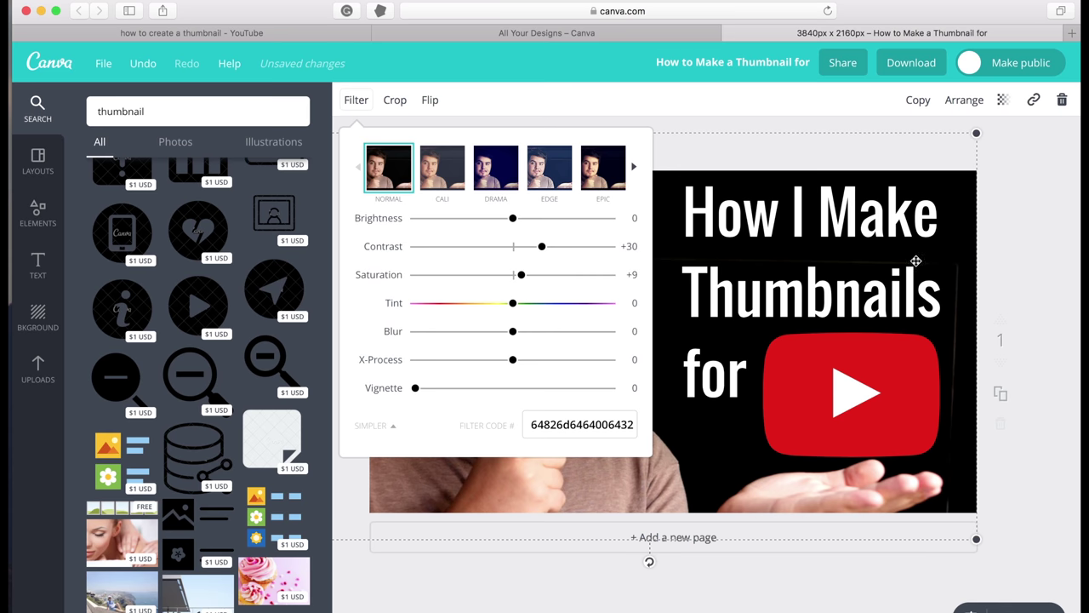
{"action": "left_click", "coordinate": [1049, 251]}
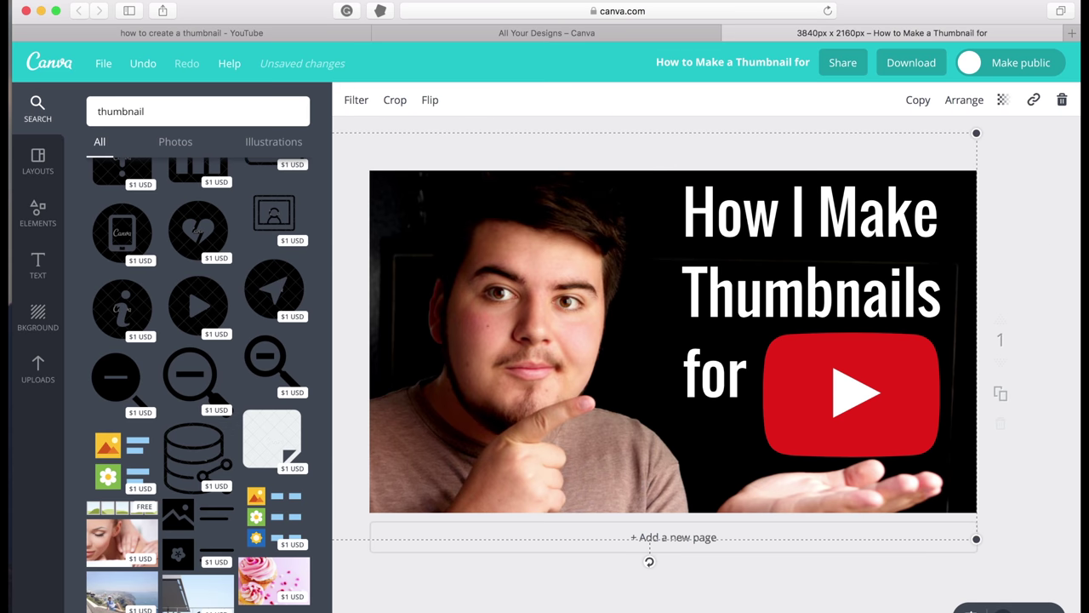
{"action": "key", "text": "super+minus"}
{"action": "left_click", "coordinate": [1015, 466]}
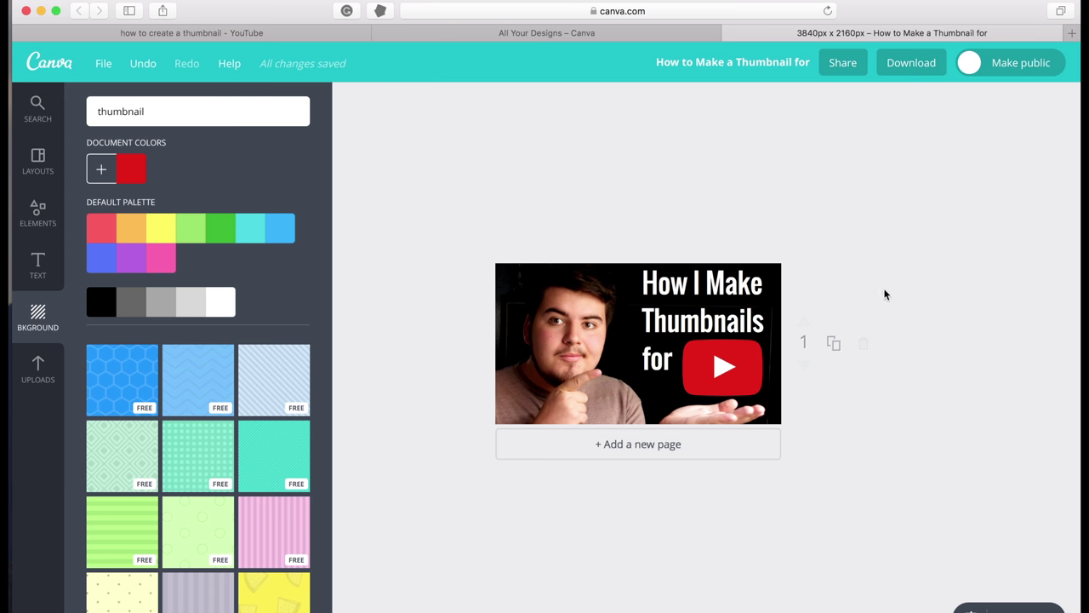
Download the finished thumbnail as a PNG file
{"action": "left_click", "coordinate": [896, 71]}
{"action": "left_click", "coordinate": [908, 234]}
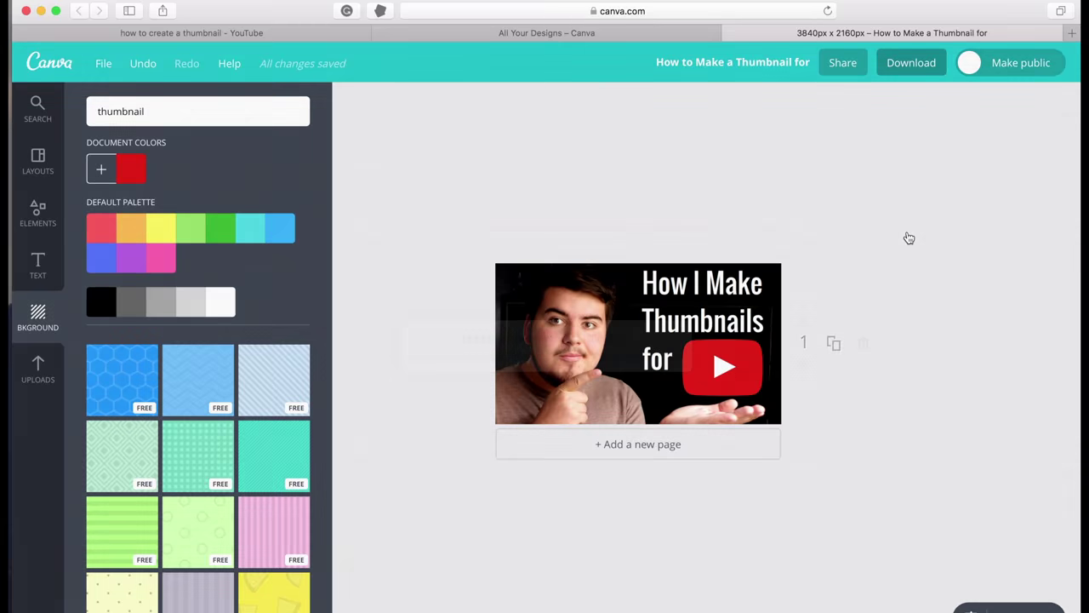